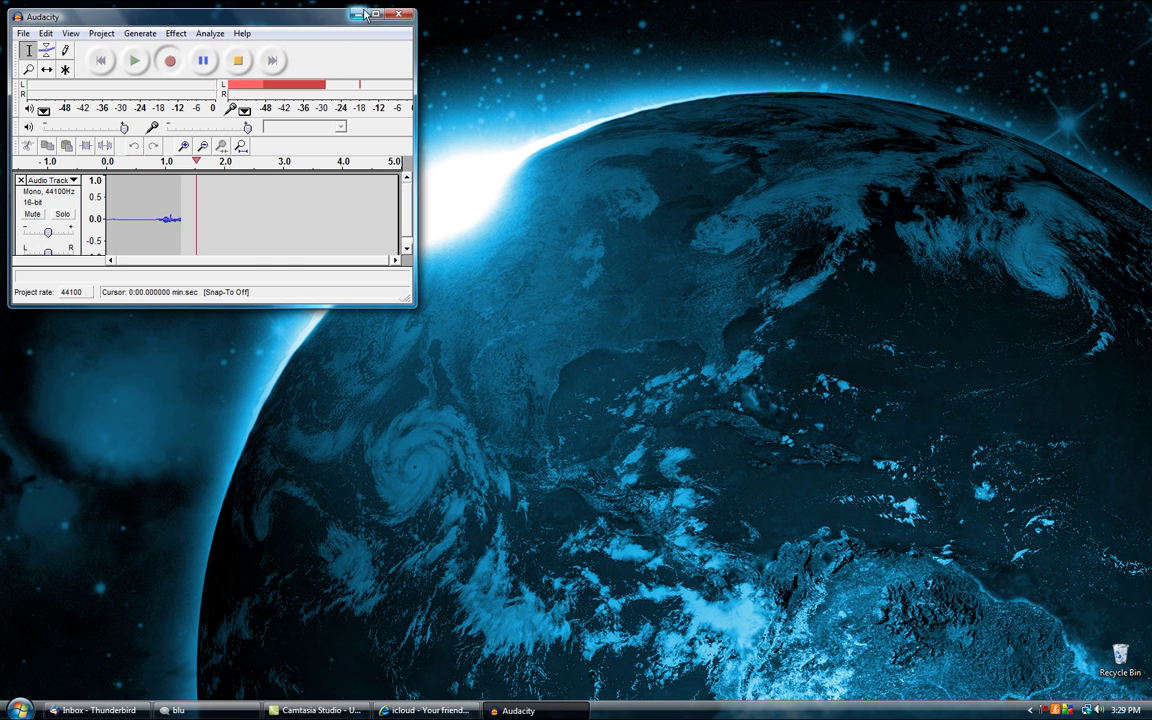
Step: Minimise Audacity and bring the Internet Explorer window with the iCloud sign-in page forward
click(361, 15)
click(425, 710)
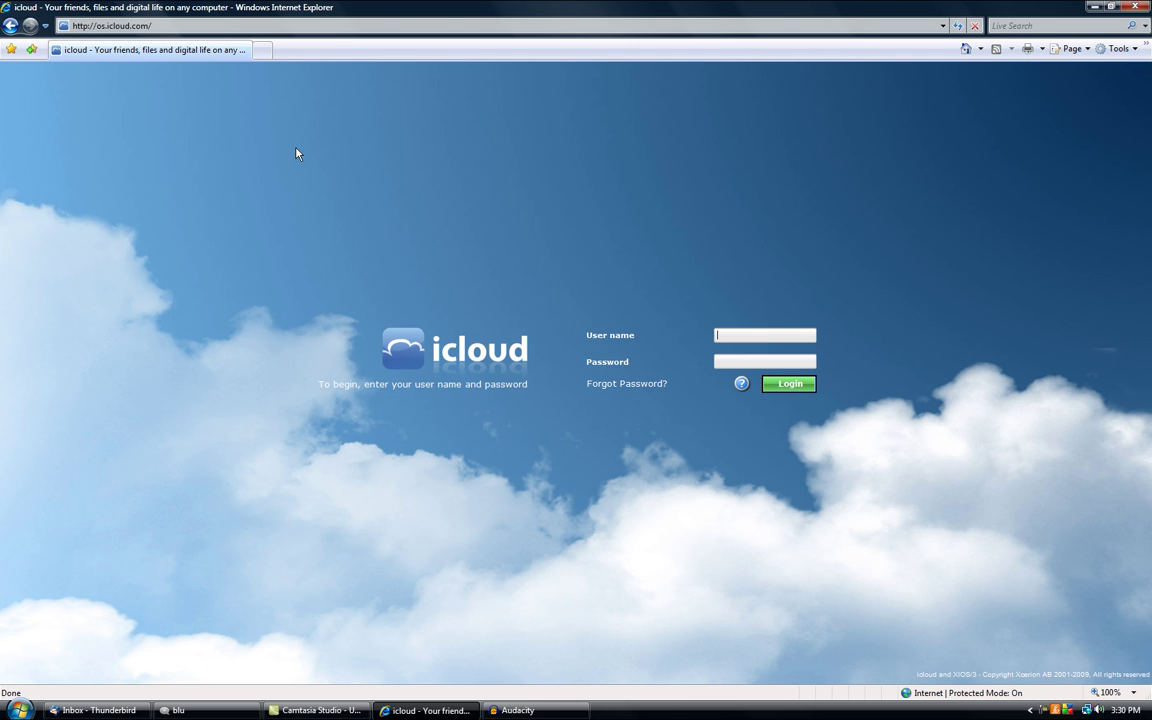
Step: Load icloud.com in a new Internet Explorer tab beside the login tab
mouse_move(258, 33)
click(265, 51)
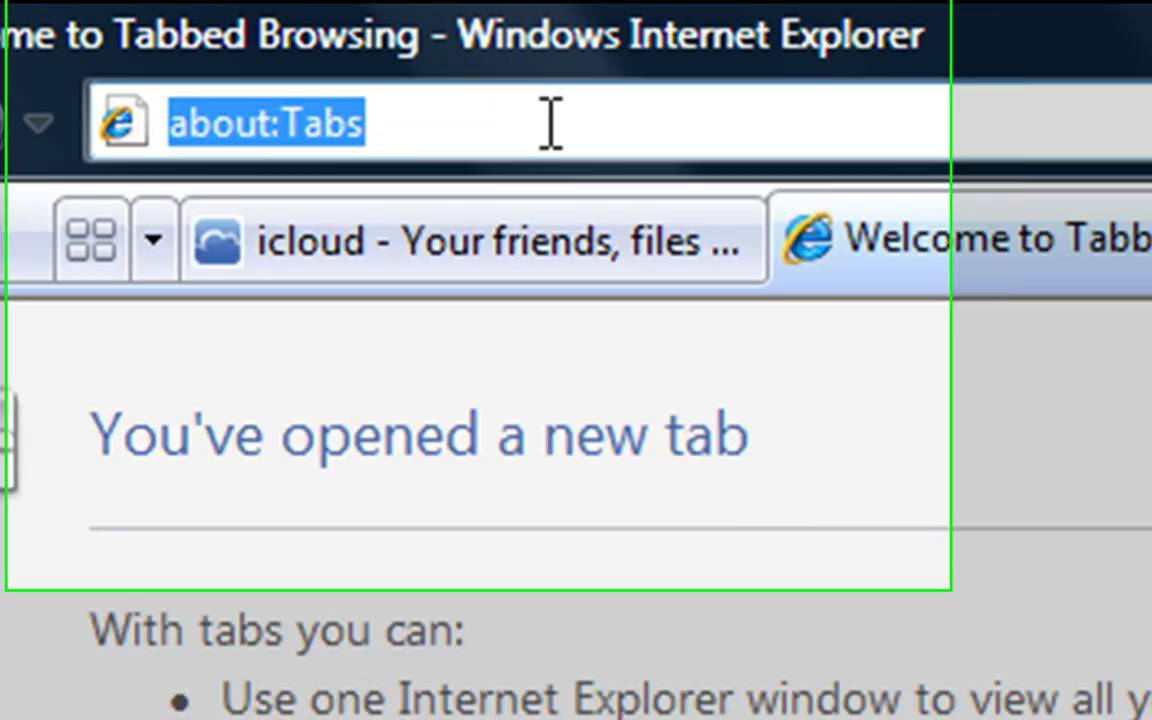
text(icloud.)
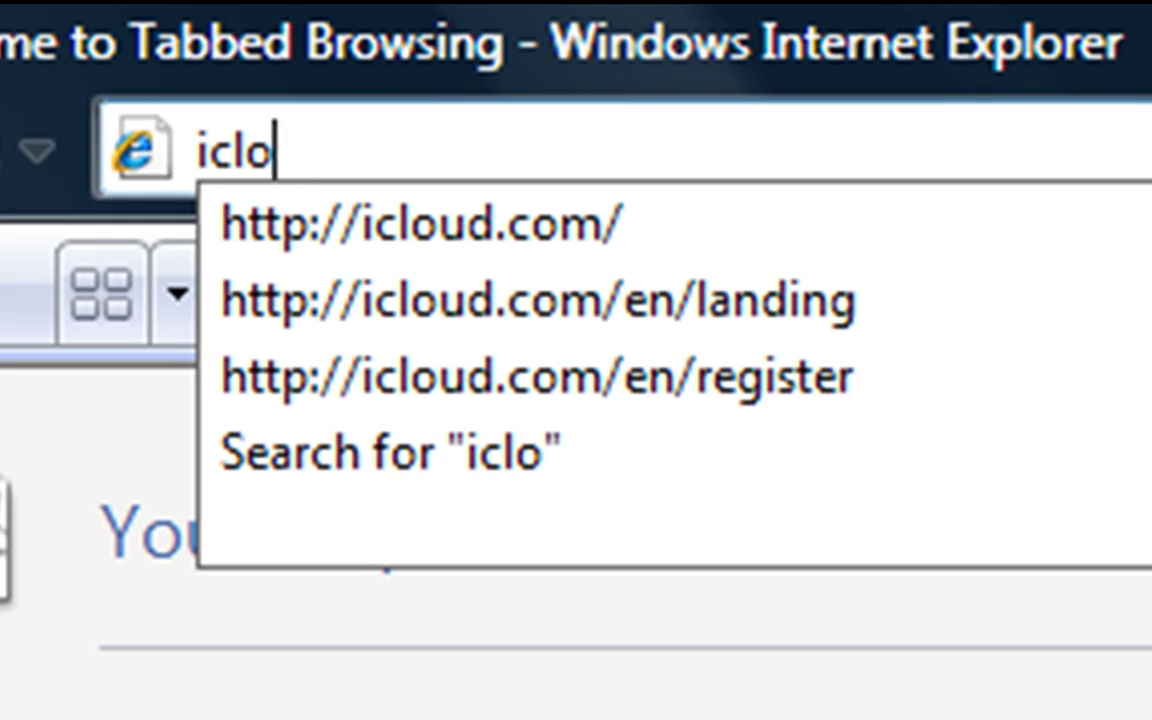
text(com)
key(Return)
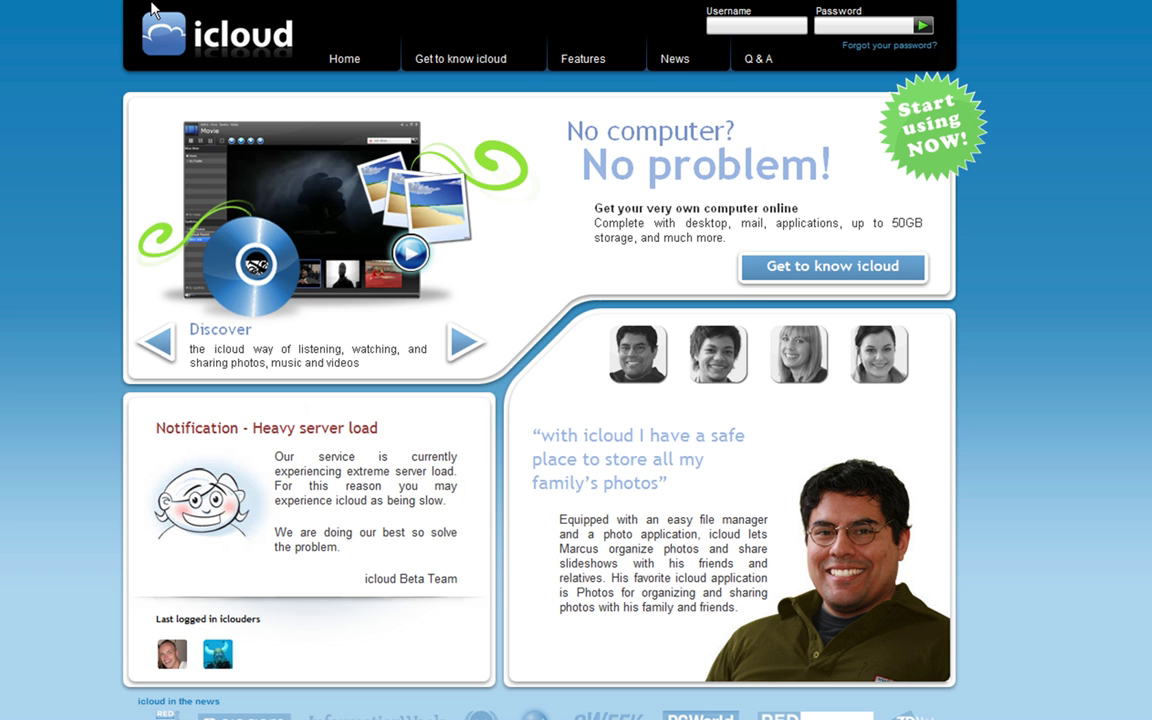
Step: Close the icloud.com tab and sign in with the account's user name and password
click(182, 2)
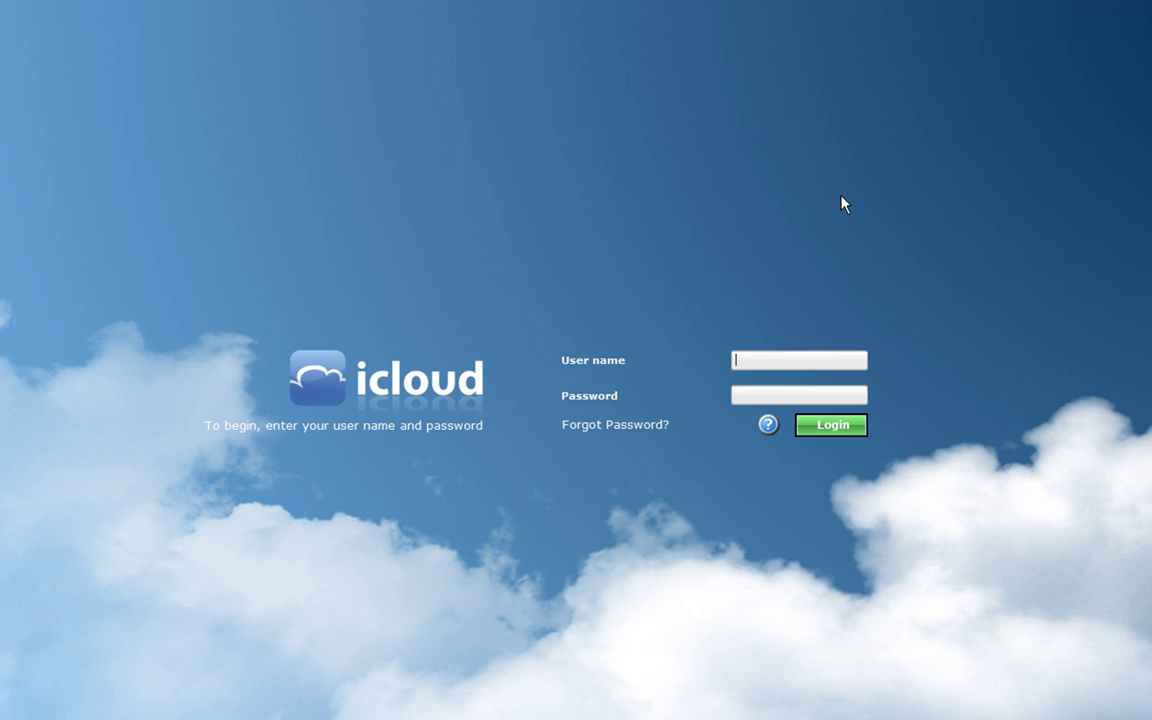
text(chadt4)
key(Tab)
text(••••••••••••••)
key(Return)
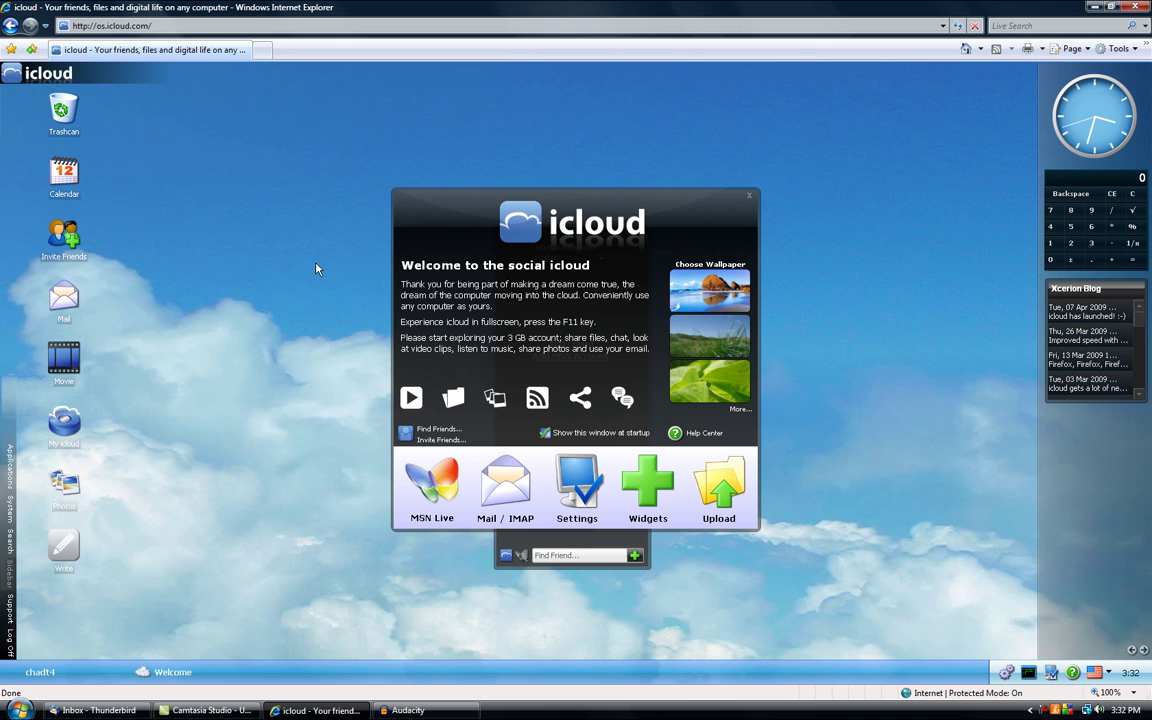
Step: Put Internet Explorer into full-screen mode with F11
key(F11)
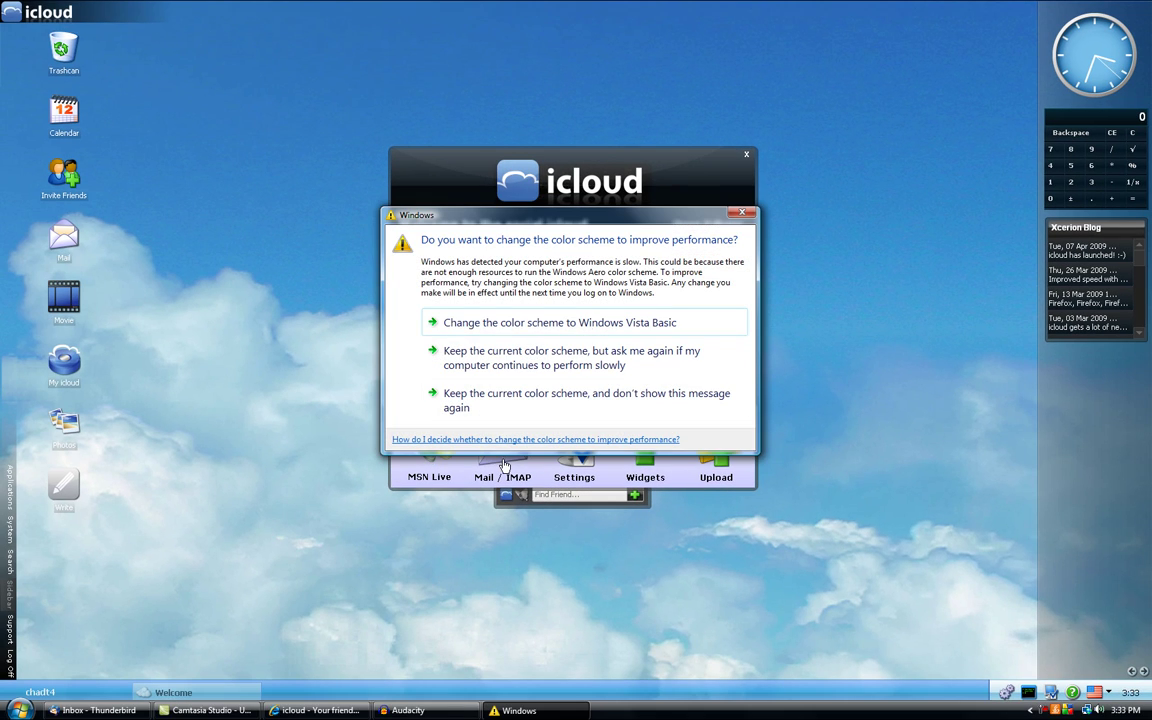
Step: Accept the prompt to change Windows to the Vista Basic colour scheme
click(586, 323)
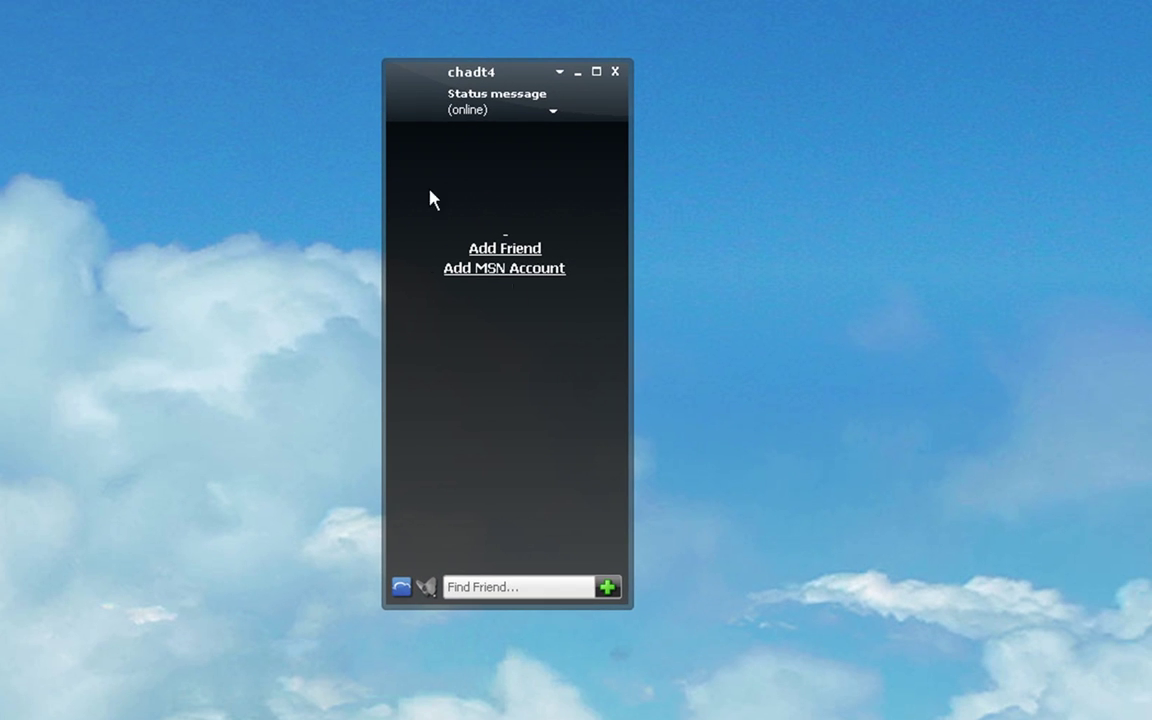
Step: Close the messenger window and bring up the desktop's context menu
click(615, 72)
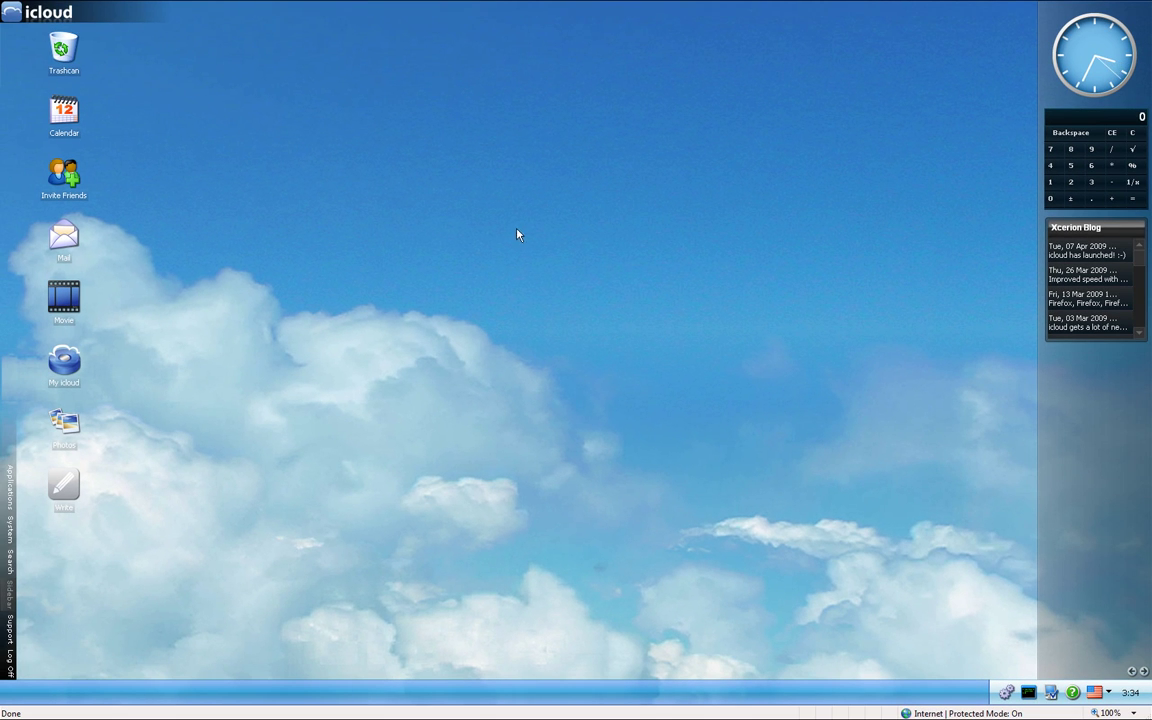
right_click(483, 199)
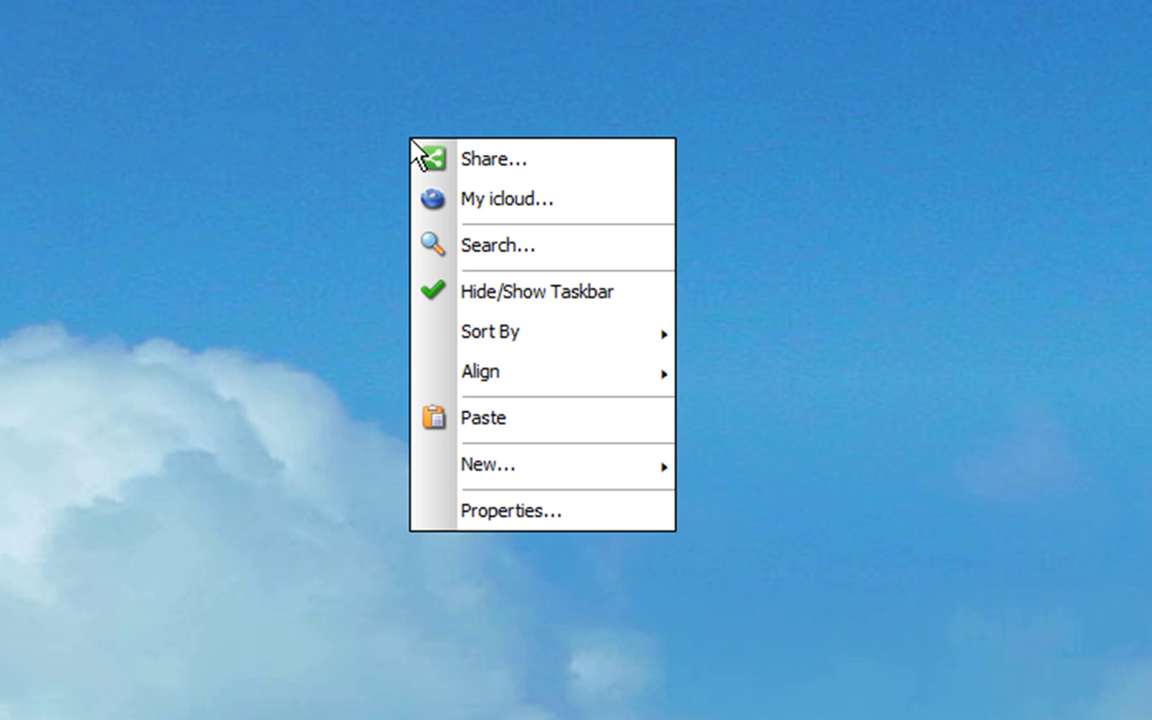
Step: Open desktop Properties in the Control Panel, reposition the window, and show the User section
click(474, 508)
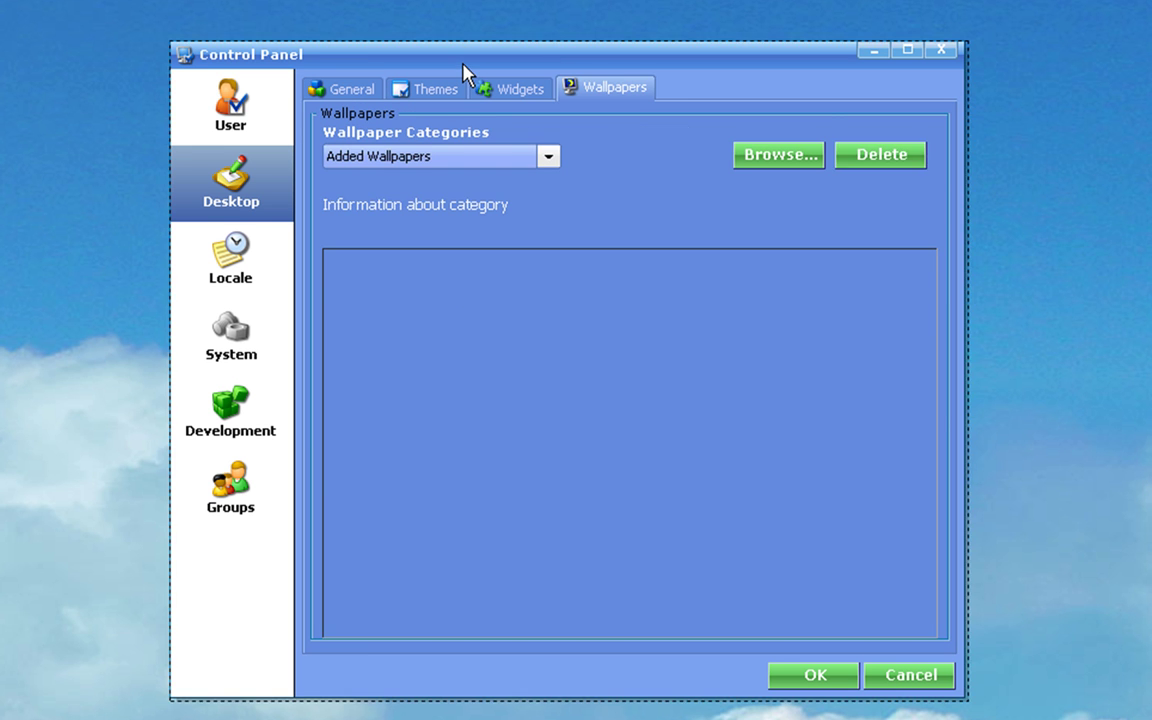
mouse_move(450, 60)
mouse_down()
mouse_move(461, 60)
mouse_move(338, 82)
mouse_move(220, 148)
mouse_move(694, 5)
mouse_move(432, 46)
mouse_move(330, 82)
mouse_move(429, 69)
mouse_move(442, 49)
mouse_up()
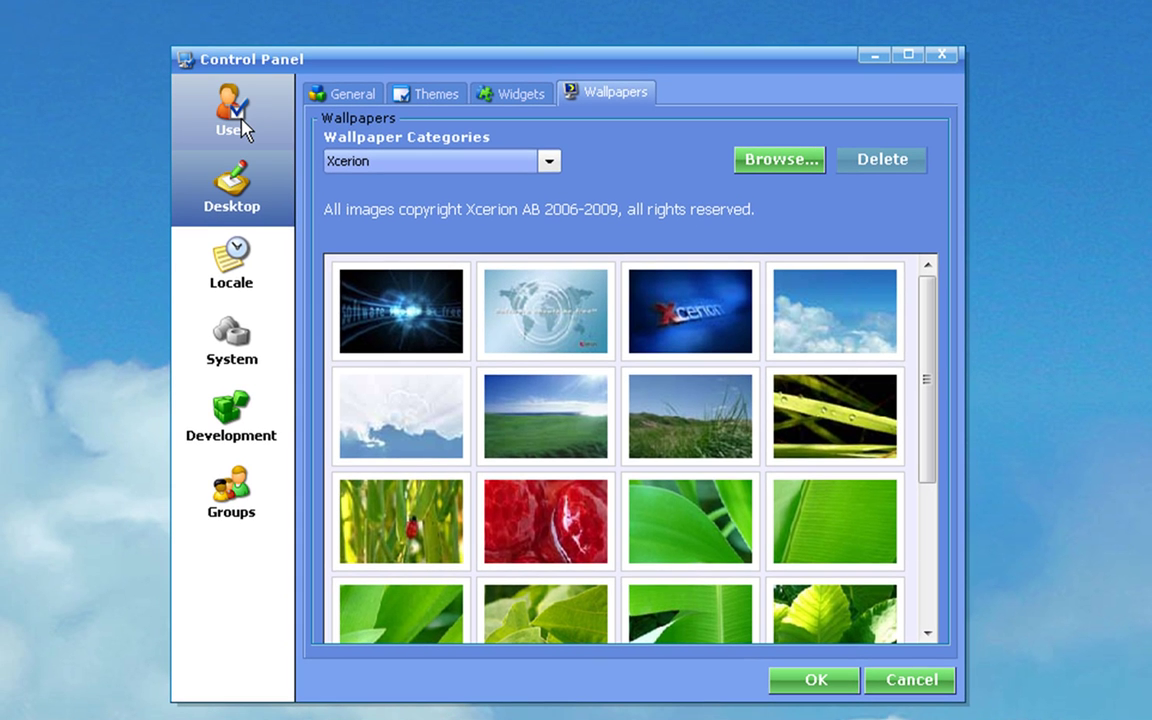
click(220, 125)
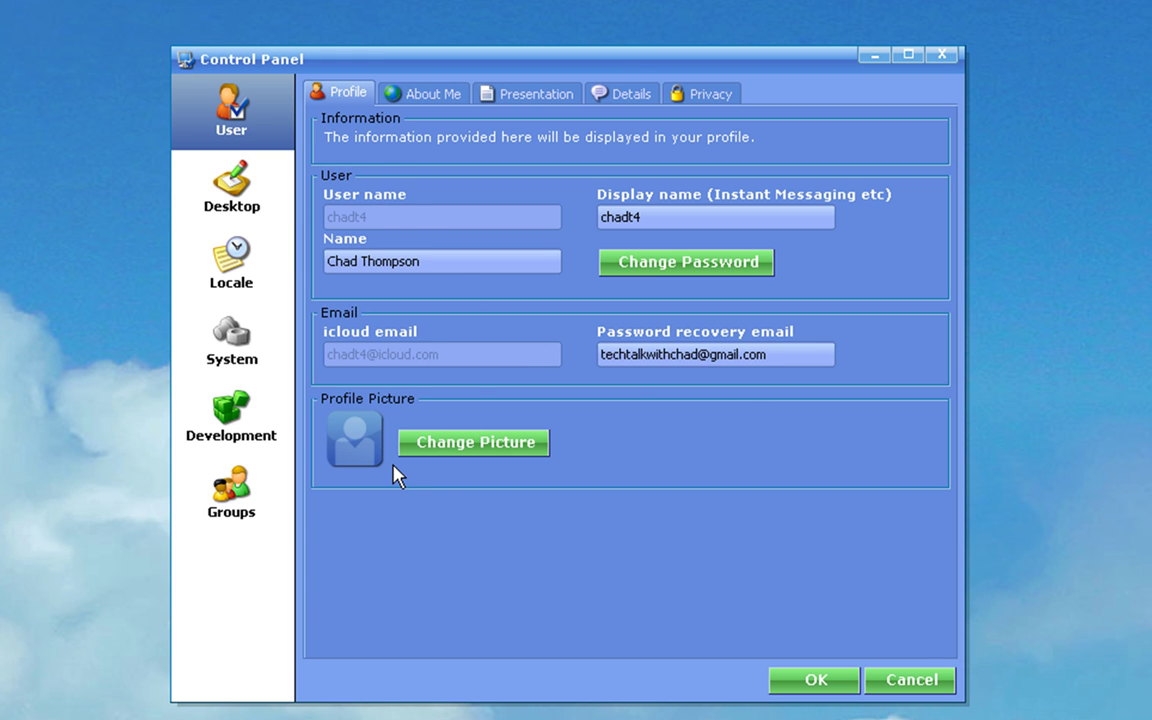
click(463, 450)
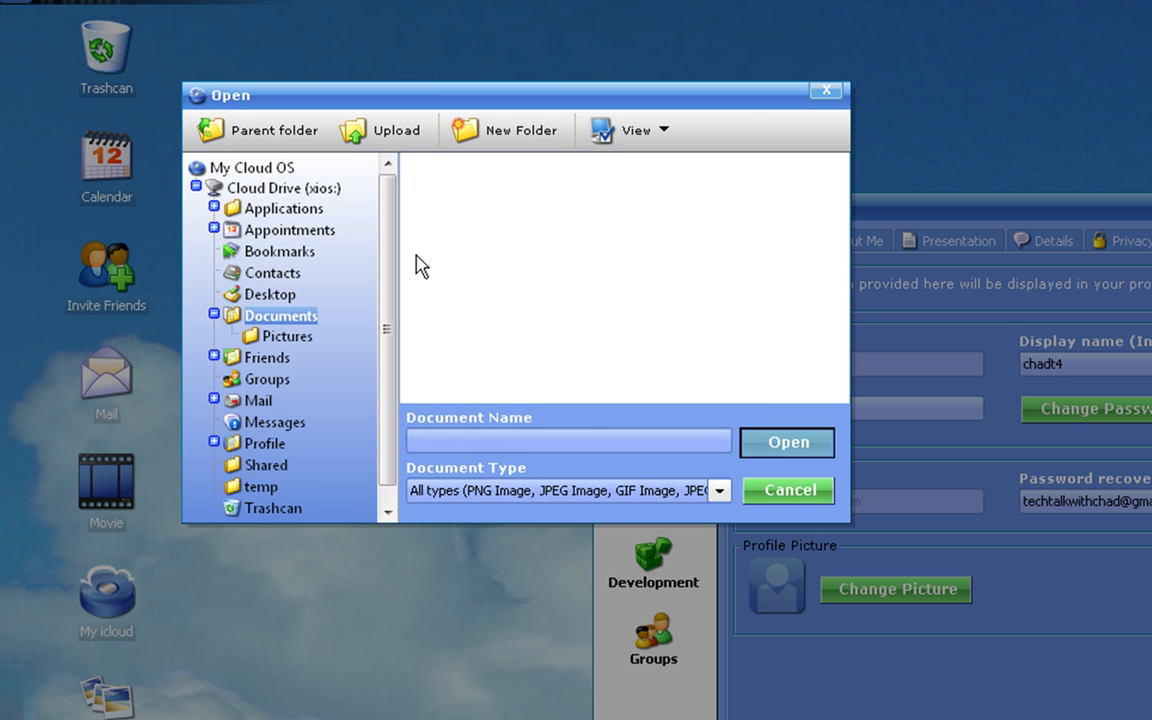
click(270, 336)
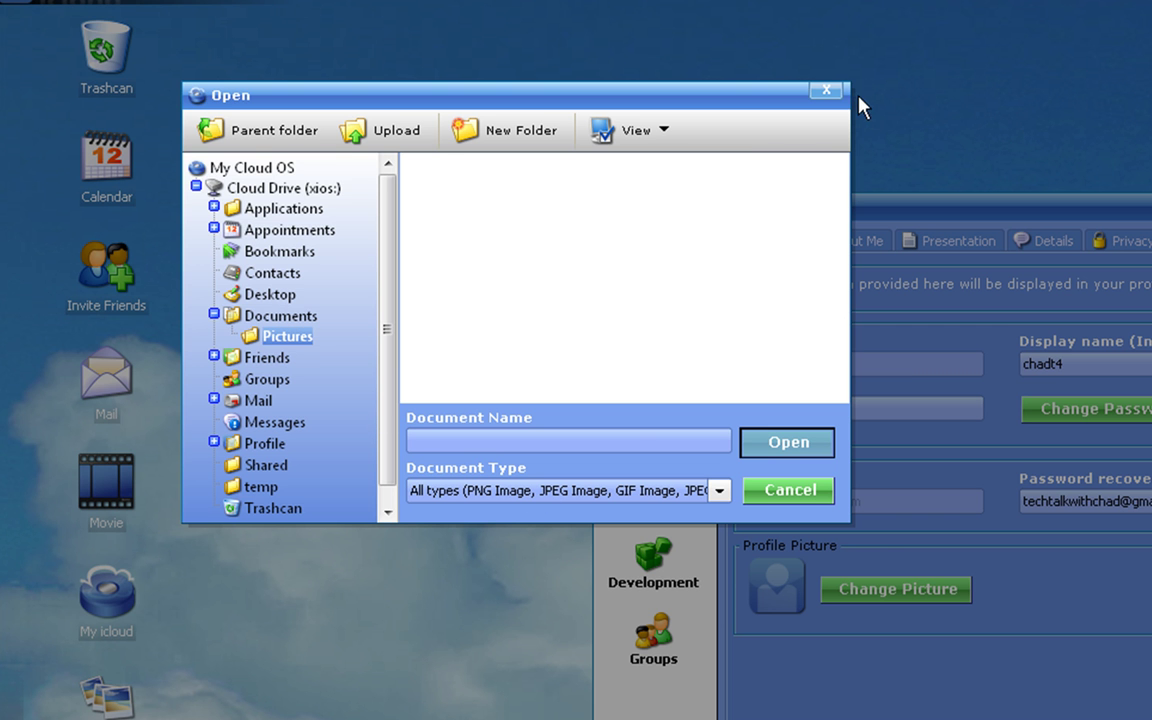
click(829, 93)
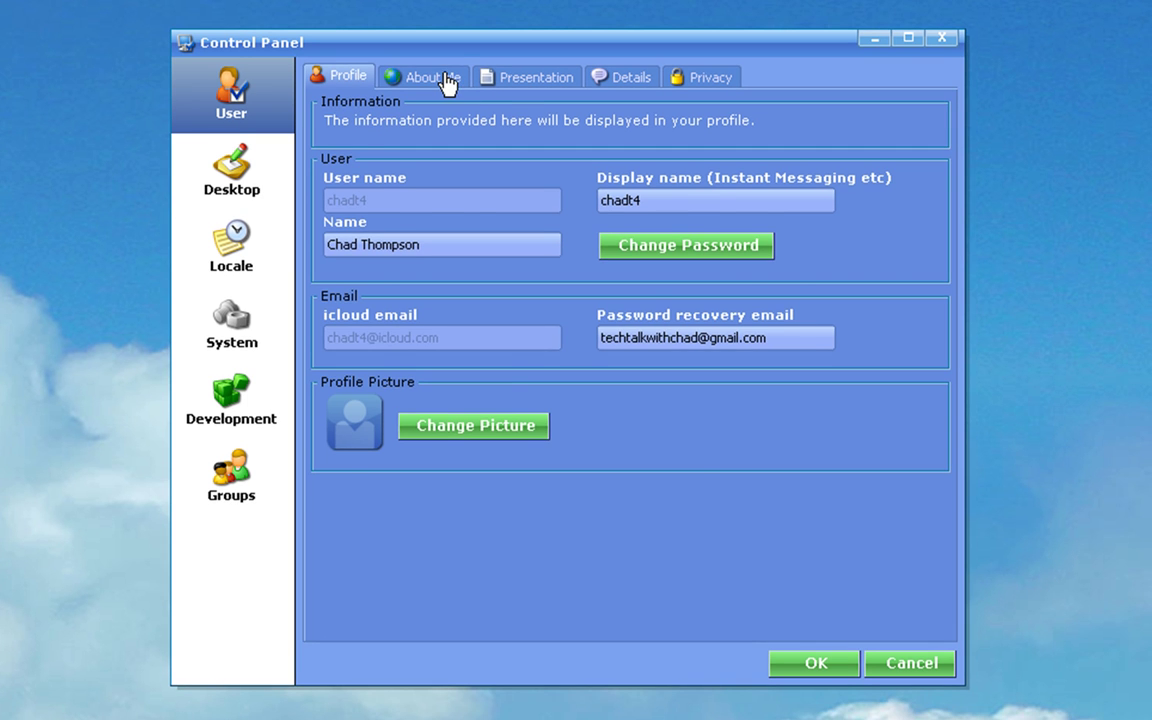
Step: Review the About Me and Presentation profile pages, then go to the Desktop section
click(443, 80)
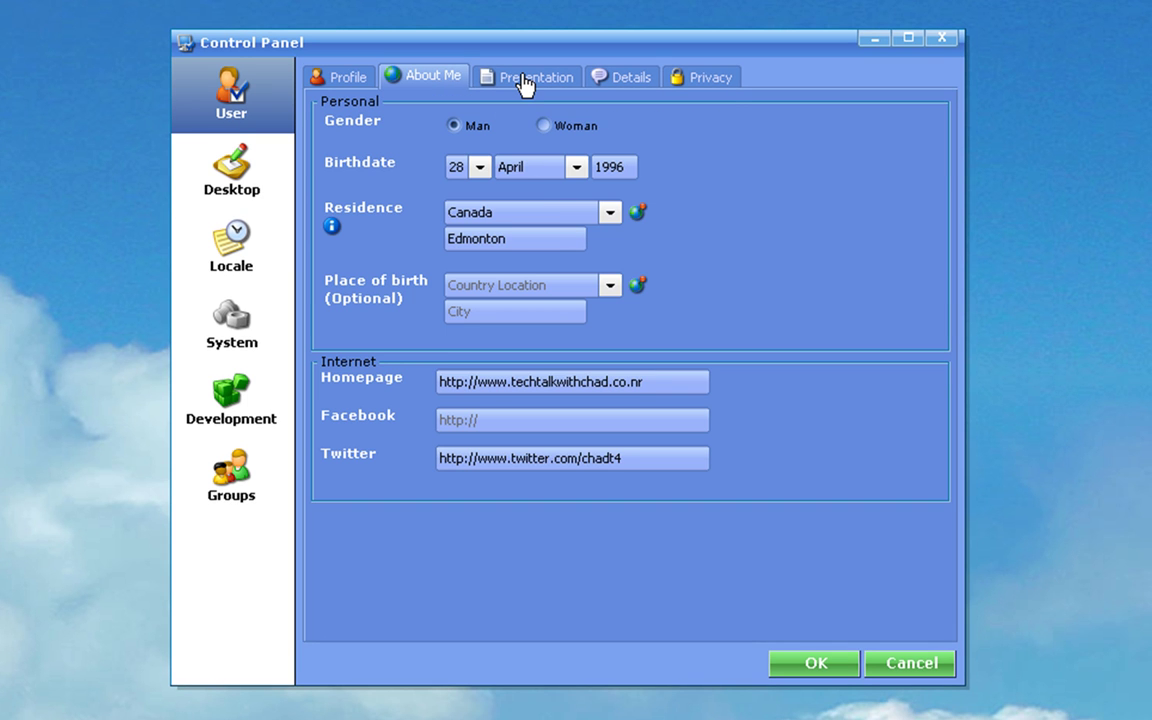
click(524, 86)
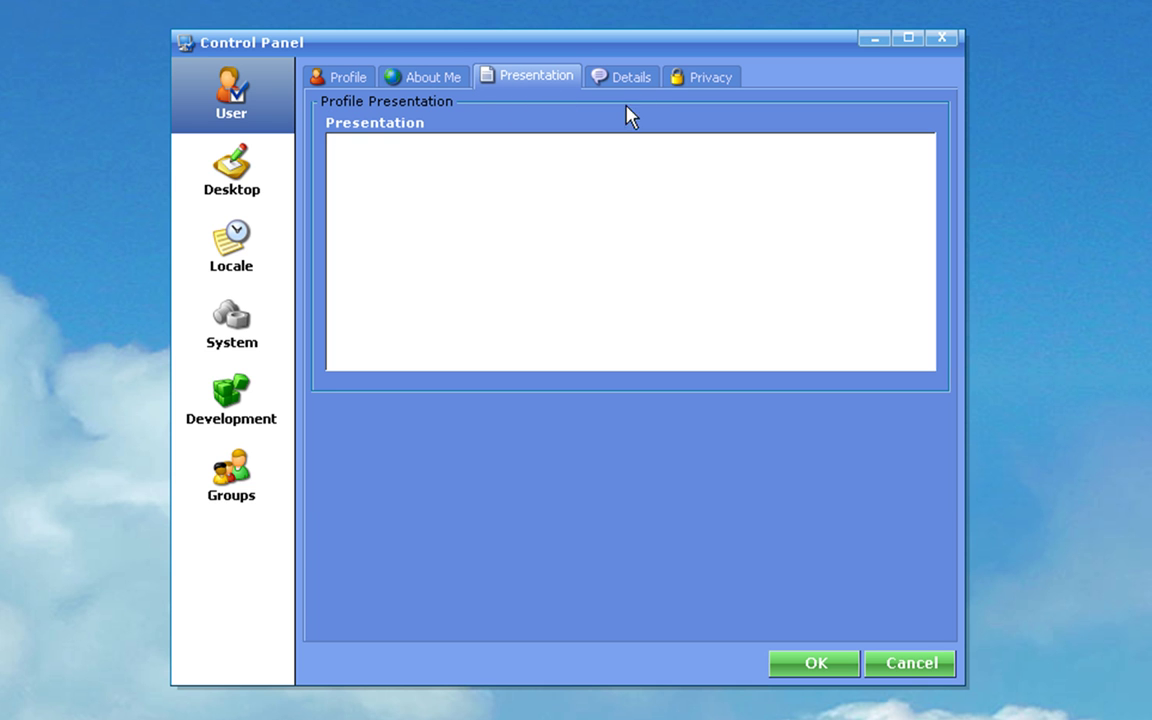
click(239, 171)
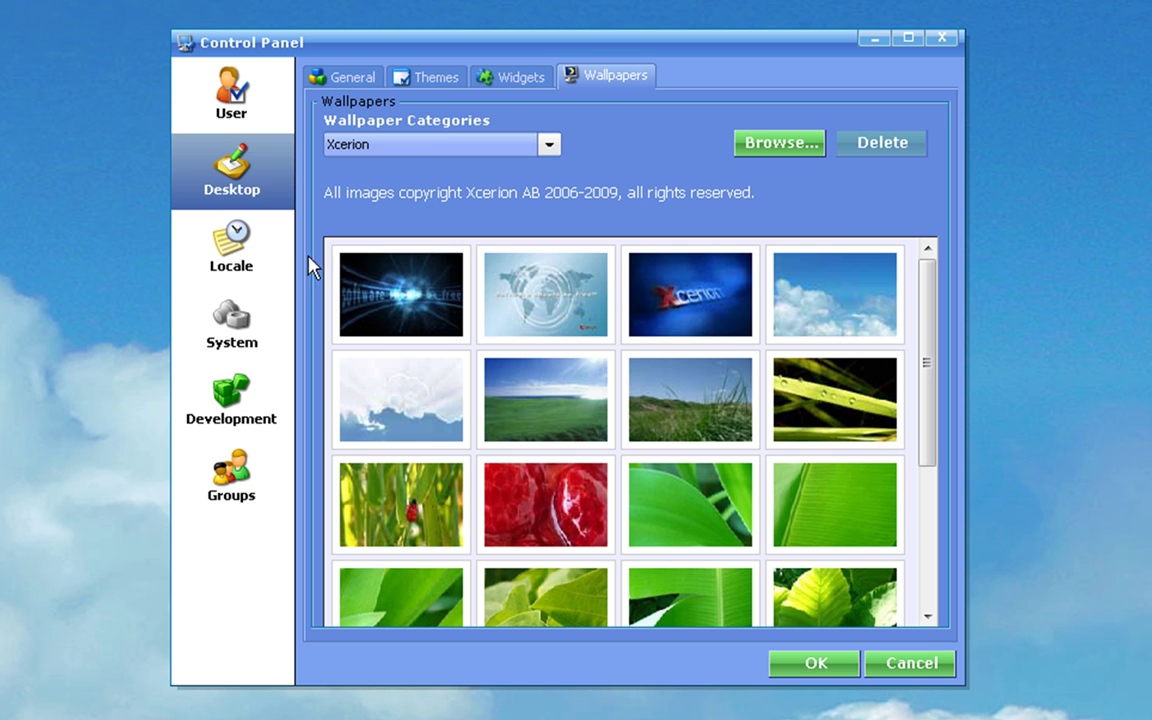
Step: Try the dewy green leaf wallpaper, then settle on the Clouds wallpaper
drag(926, 290, 951, 443)
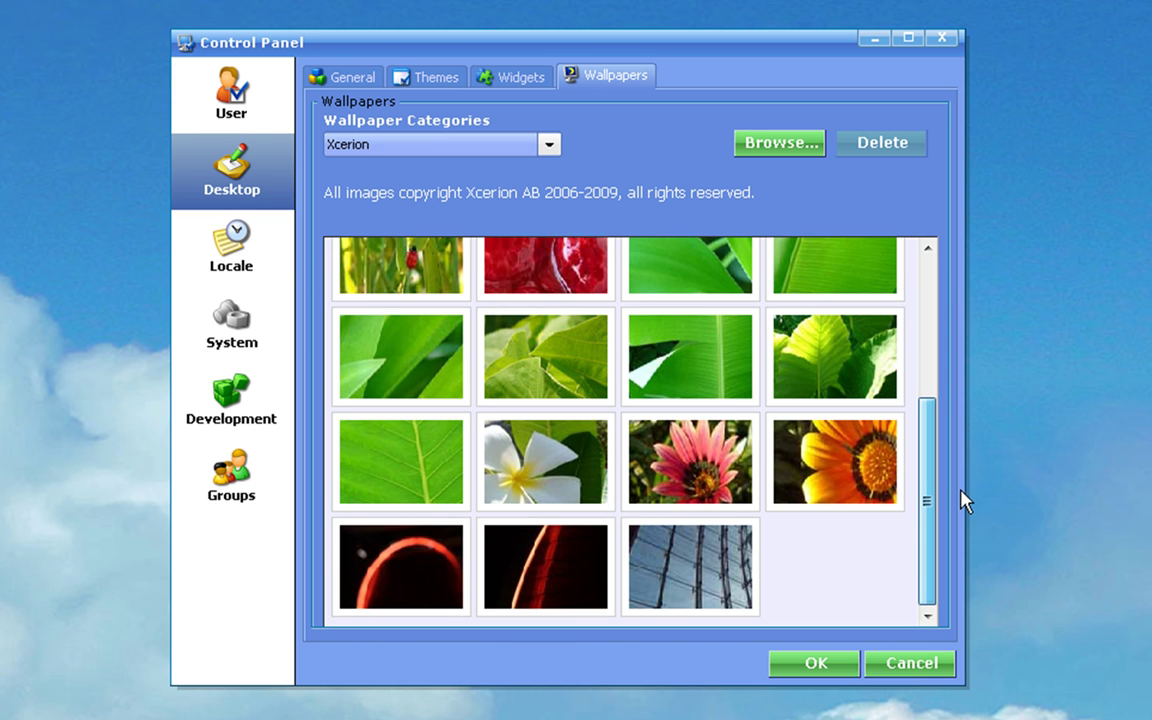
drag(960, 491, 935, 245)
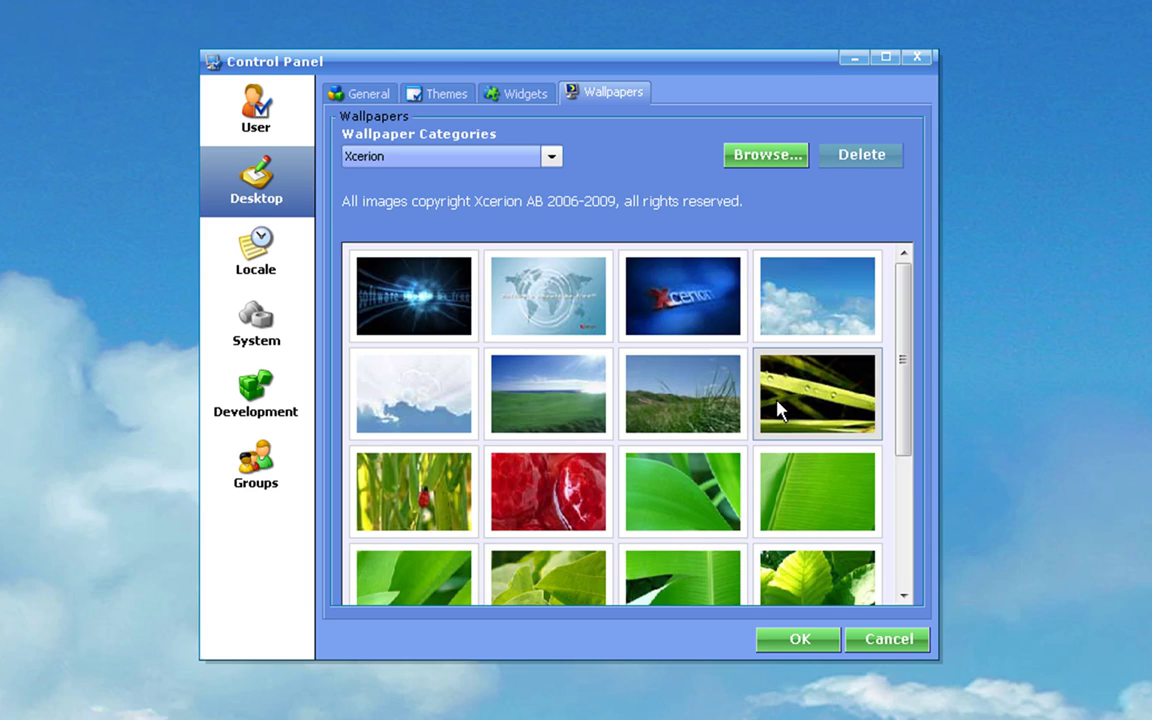
click(796, 416)
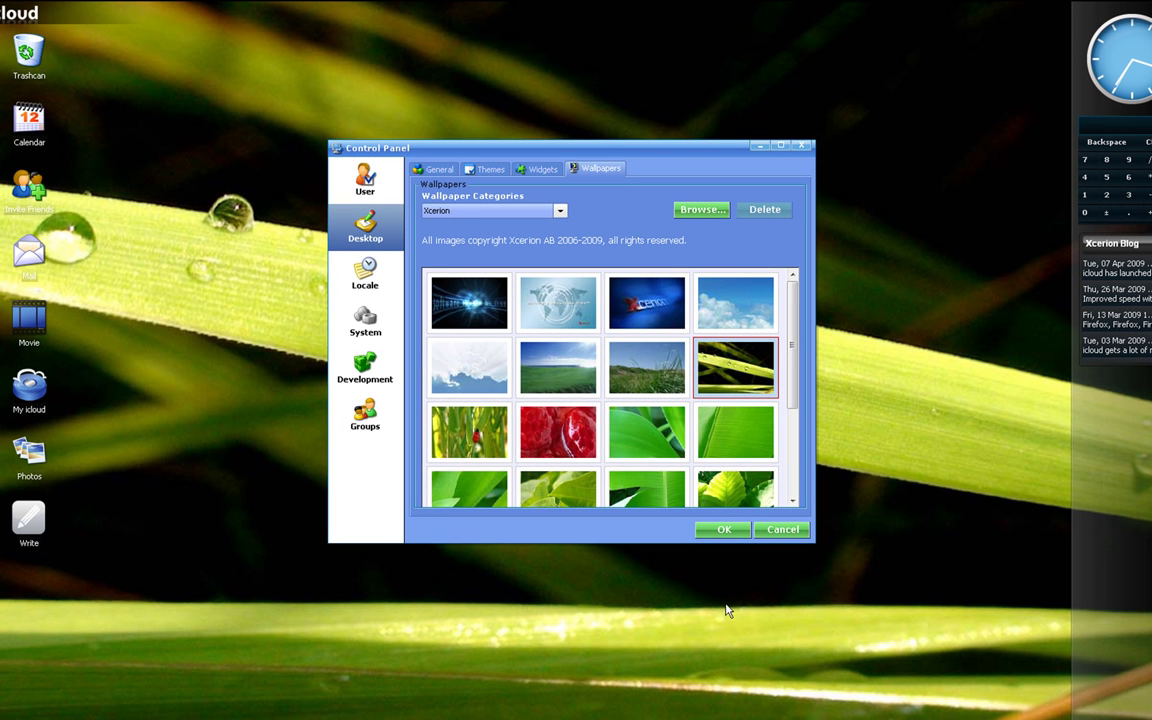
click(728, 320)
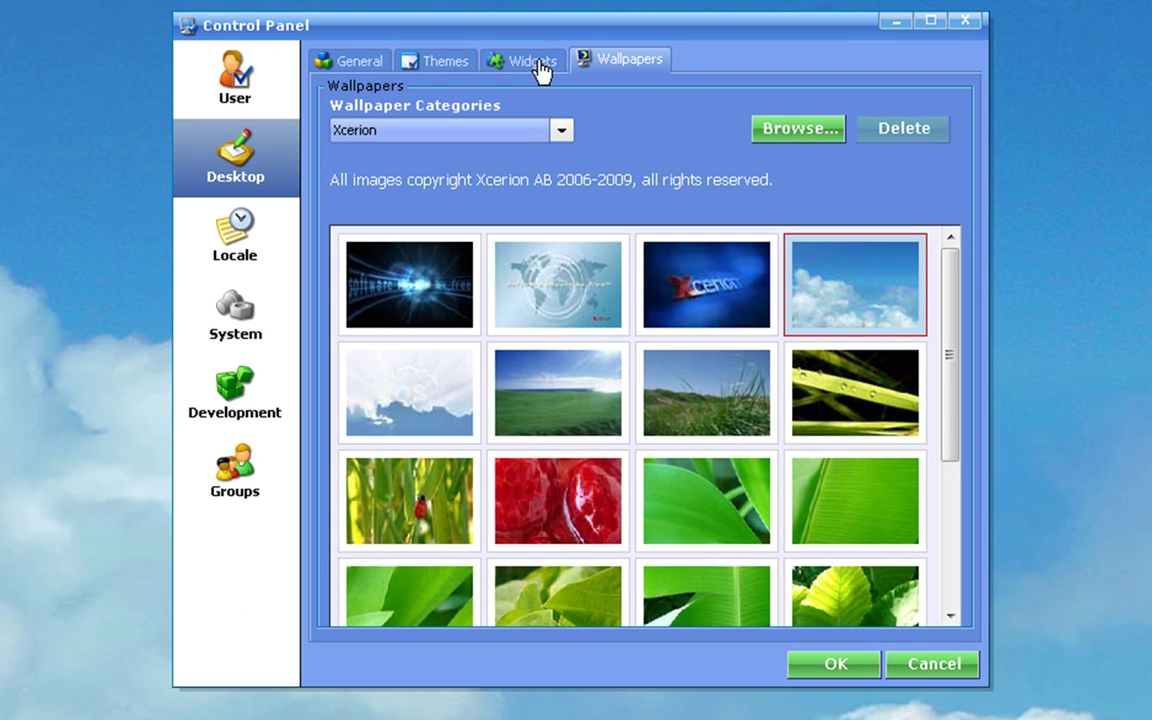
Step: Select the Calendar widget and toggle 'Show in Sidebar or Desktop' on, then off again
click(541, 70)
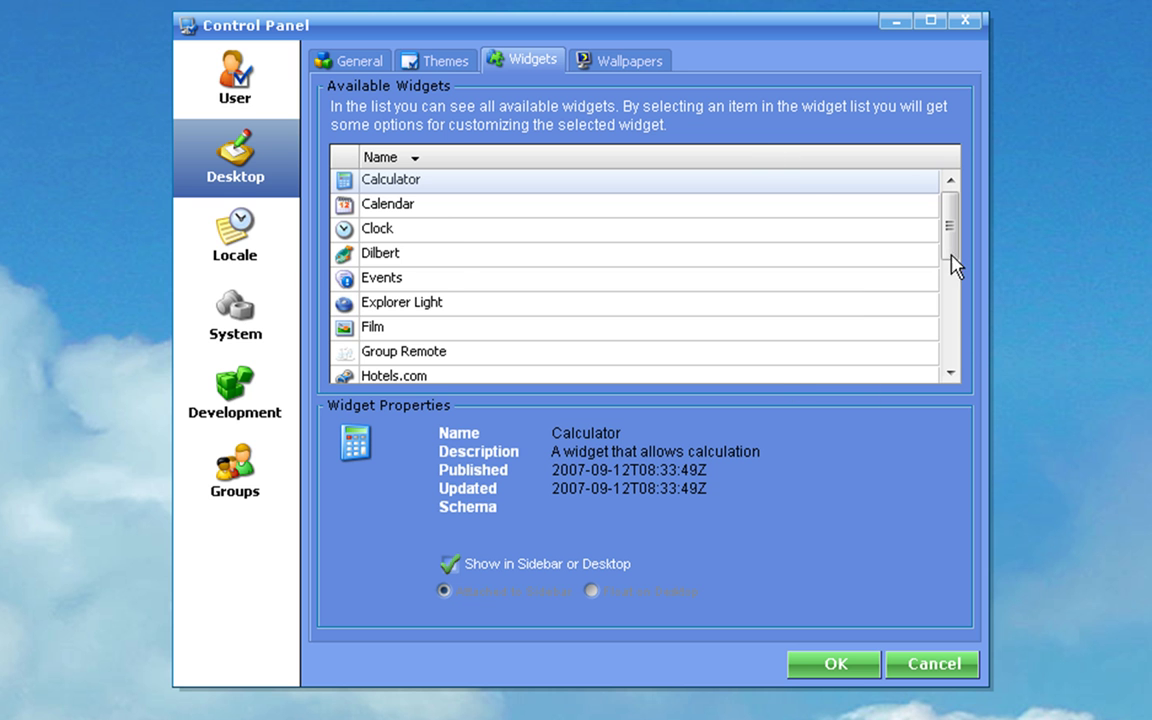
drag(952, 250, 949, 200)
click(382, 208)
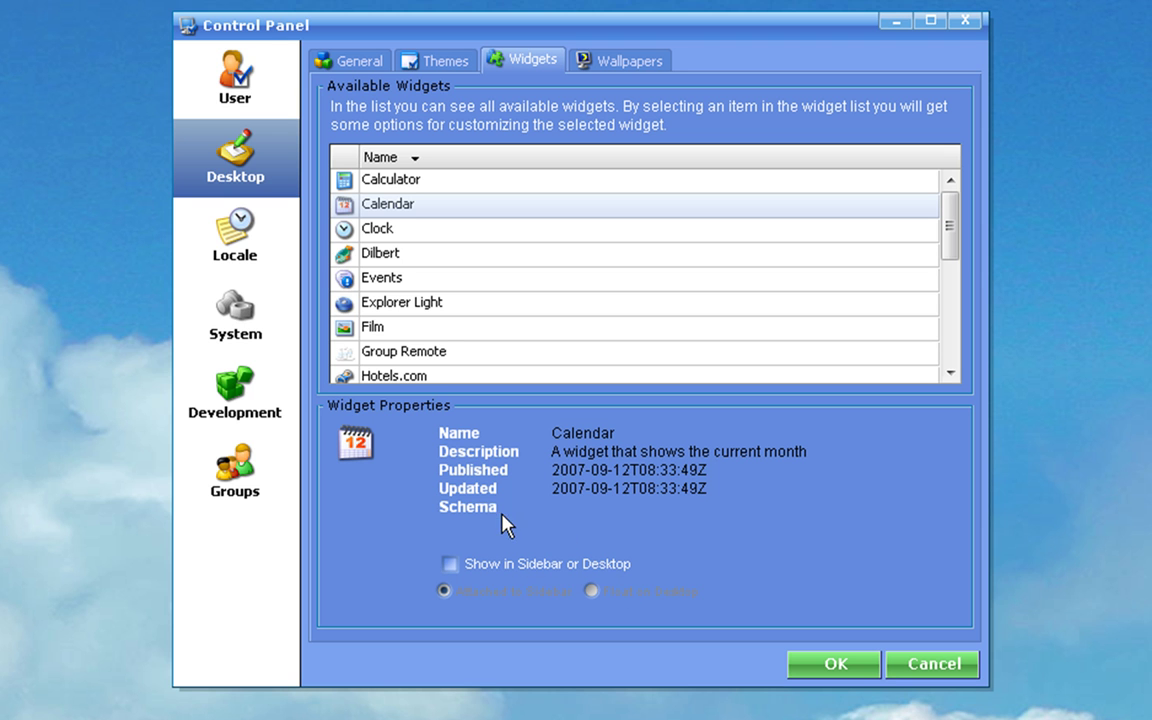
click(451, 565)
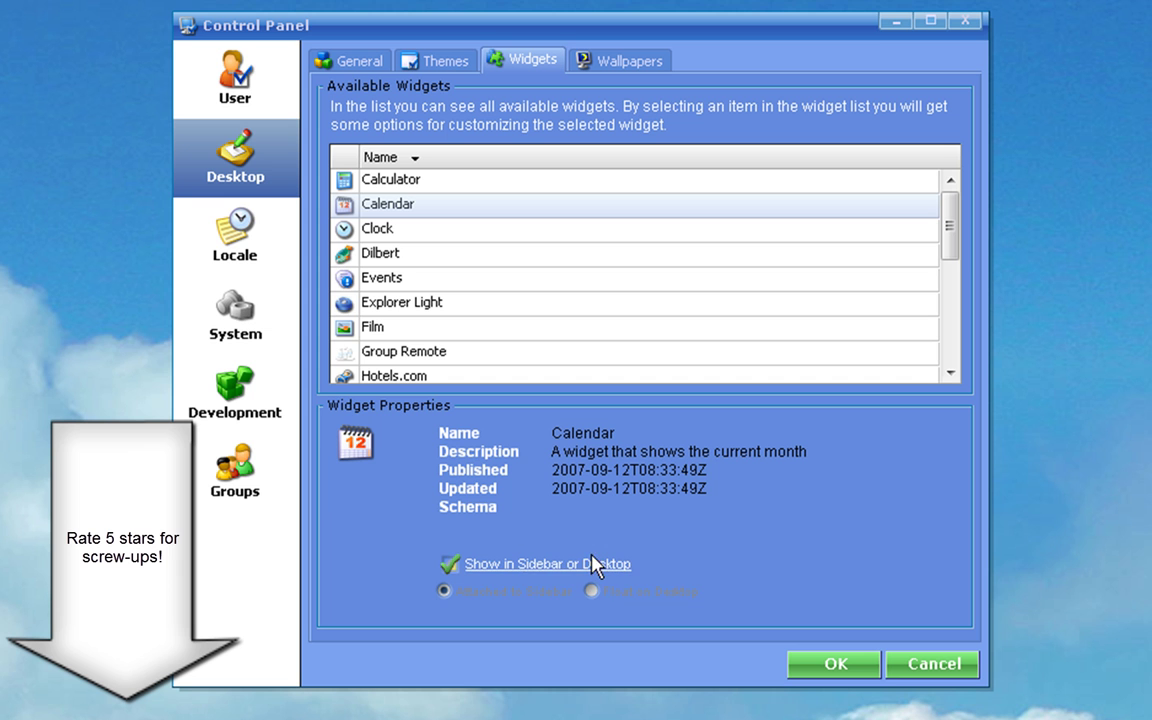
click(450, 564)
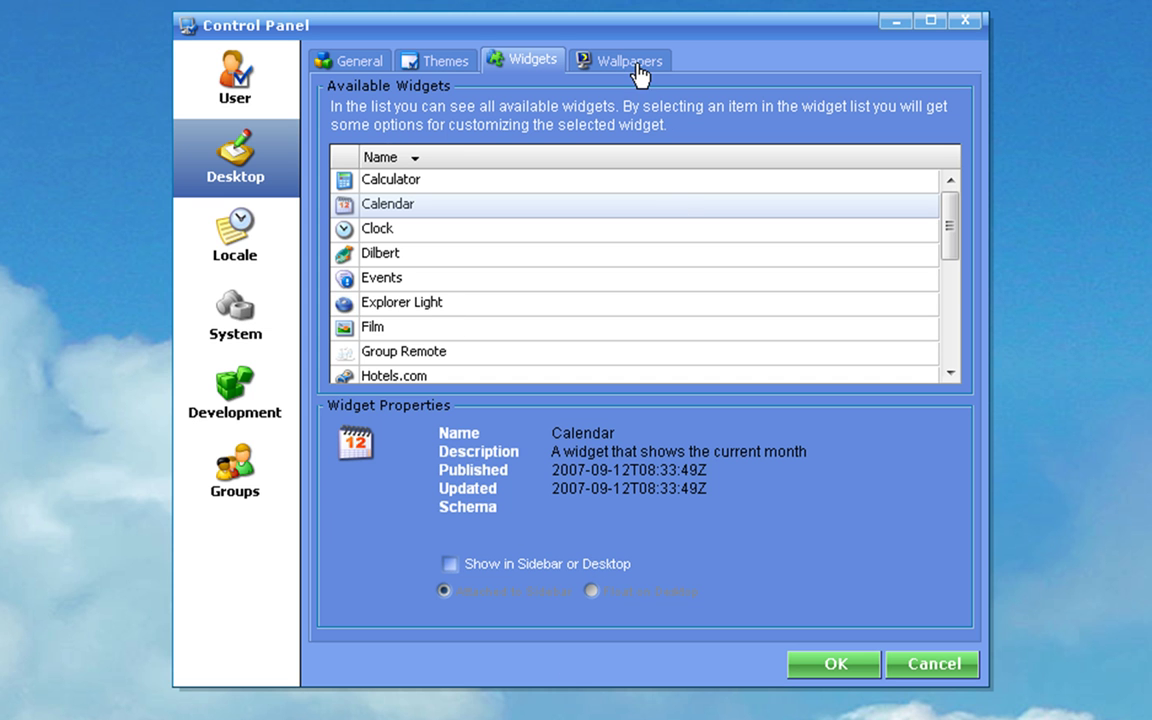
Step: Browse the window themes, then set the sidebar theme to Basic after trying Aqua Bend and Aqua
click(451, 73)
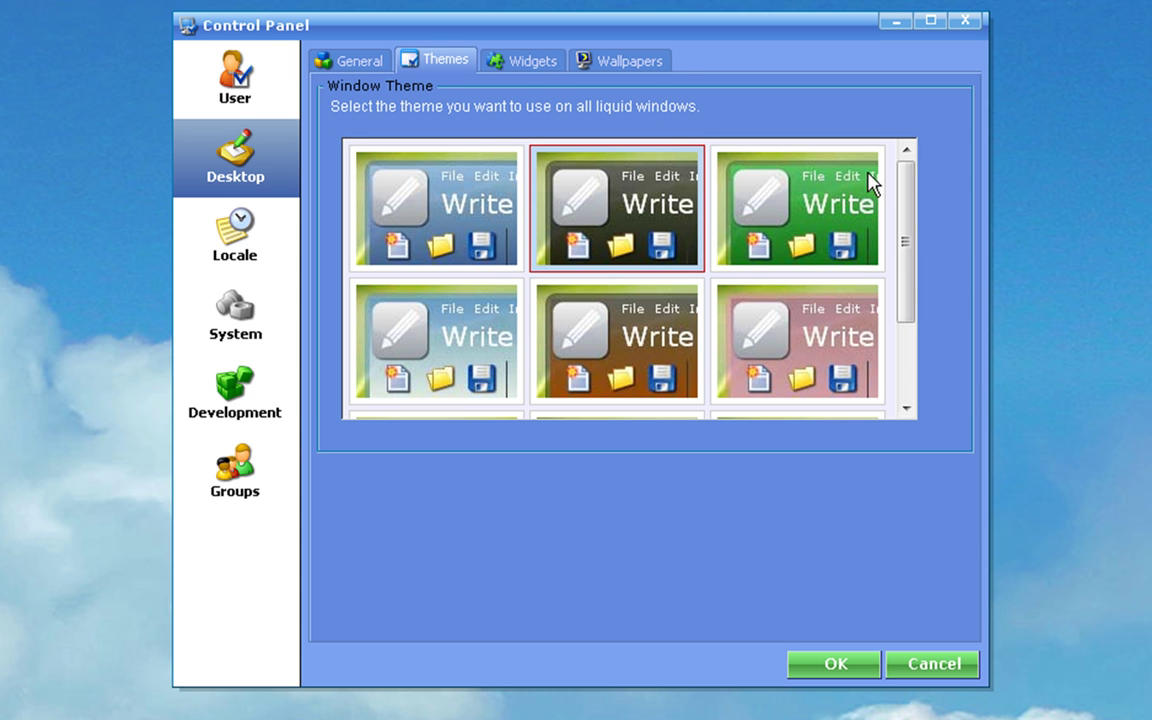
mouse_move(906, 188)
mouse_down()
mouse_move(918, 320)
mouse_move(900, 172)
mouse_up()
click(370, 66)
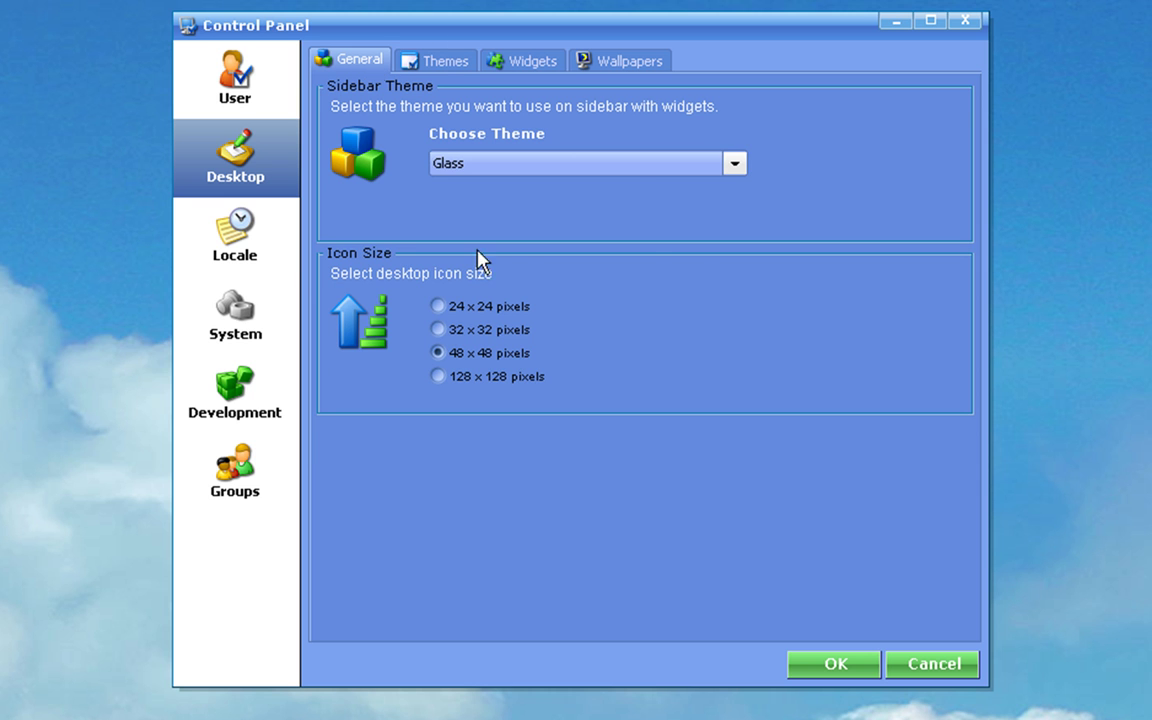
click(738, 168)
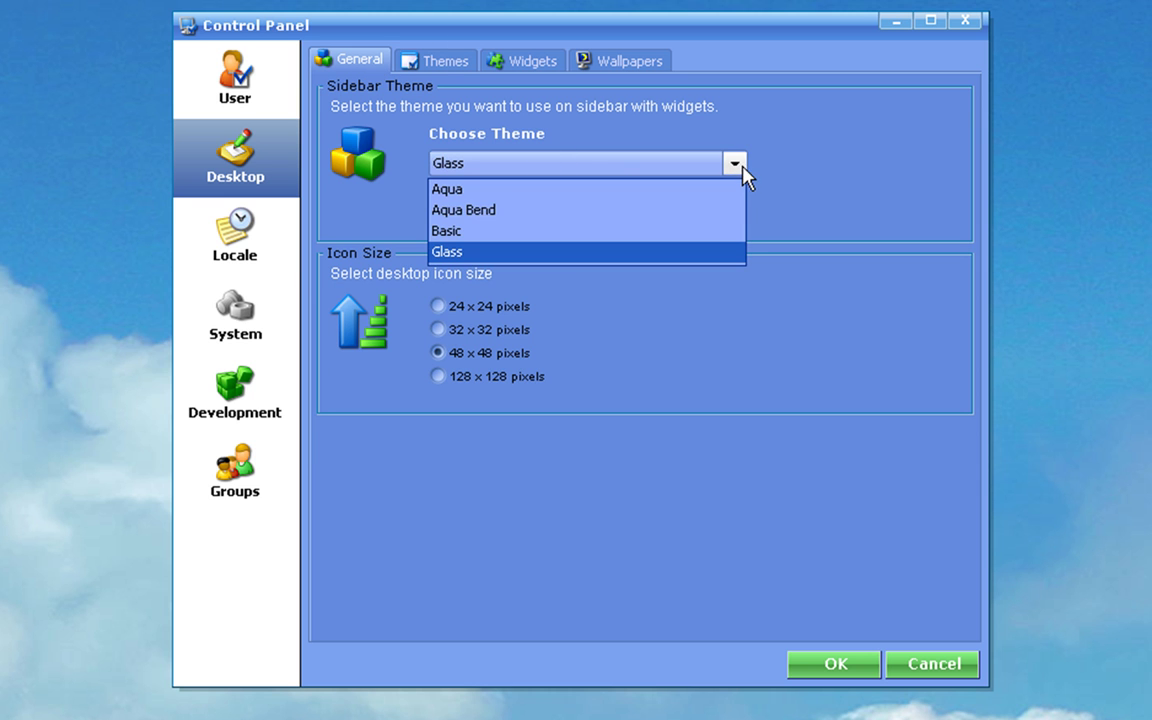
click(724, 212)
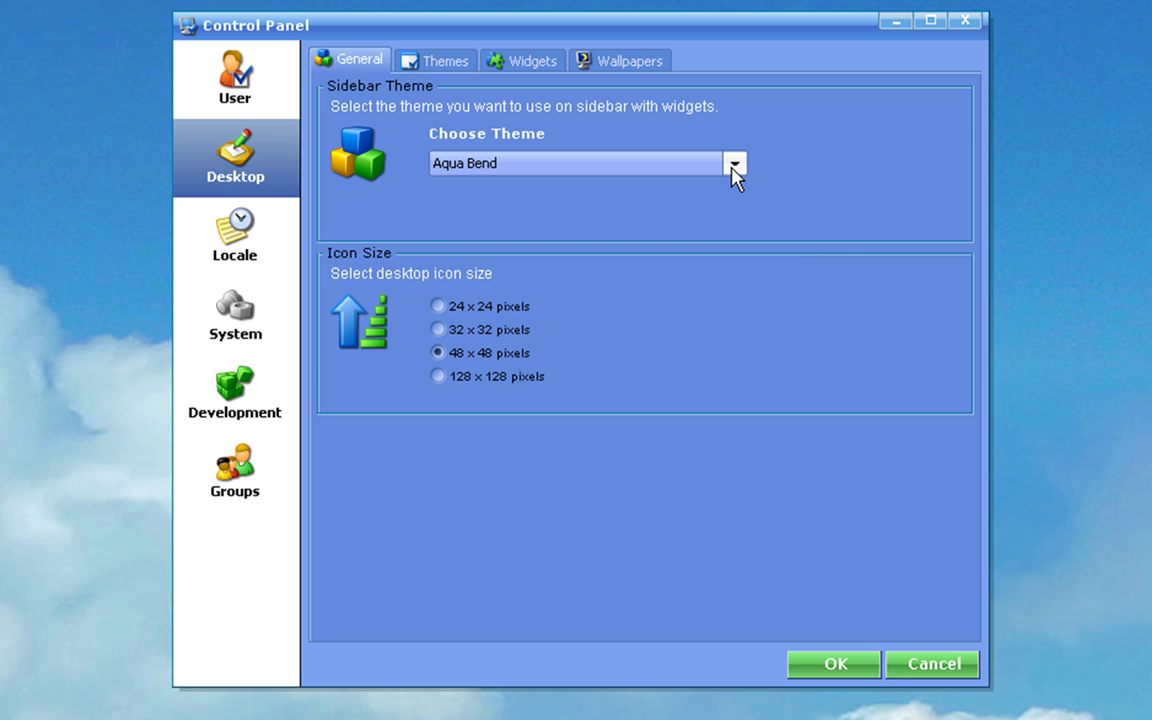
click(736, 166)
key(Up)
key(Return)
click(735, 163)
click(686, 231)
Step: Try 24×24 and 128×128 desktop icons, then settle back on 48×48 pixels
click(441, 310)
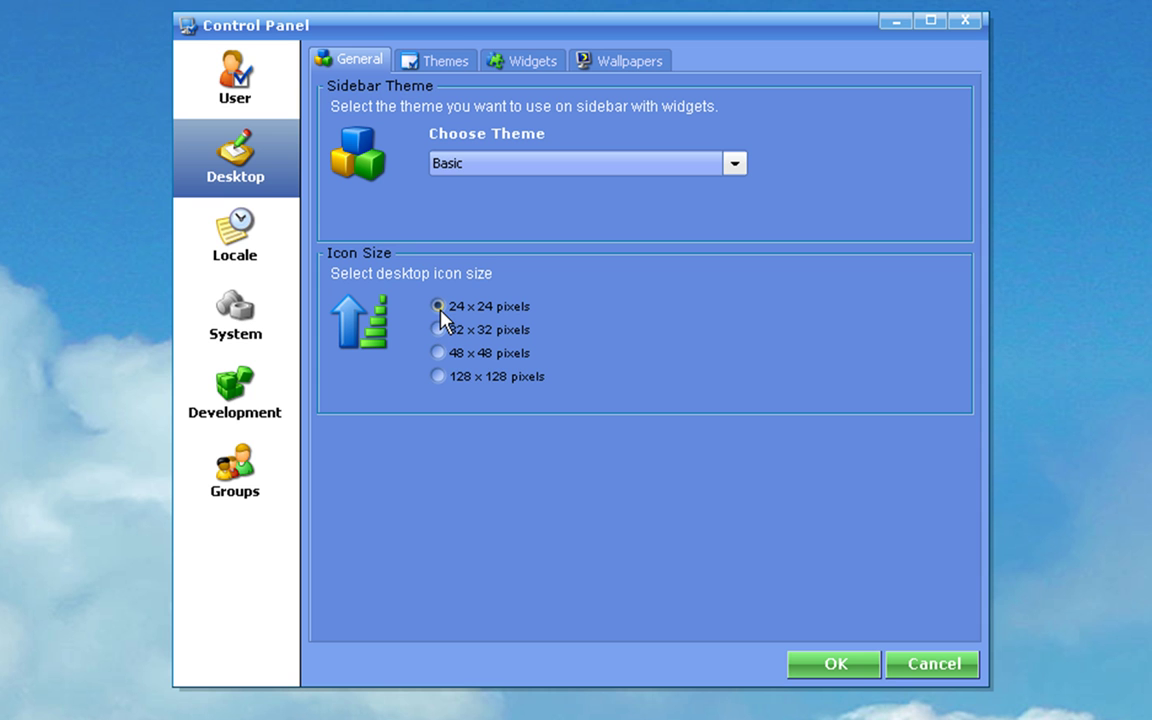
click(439, 377)
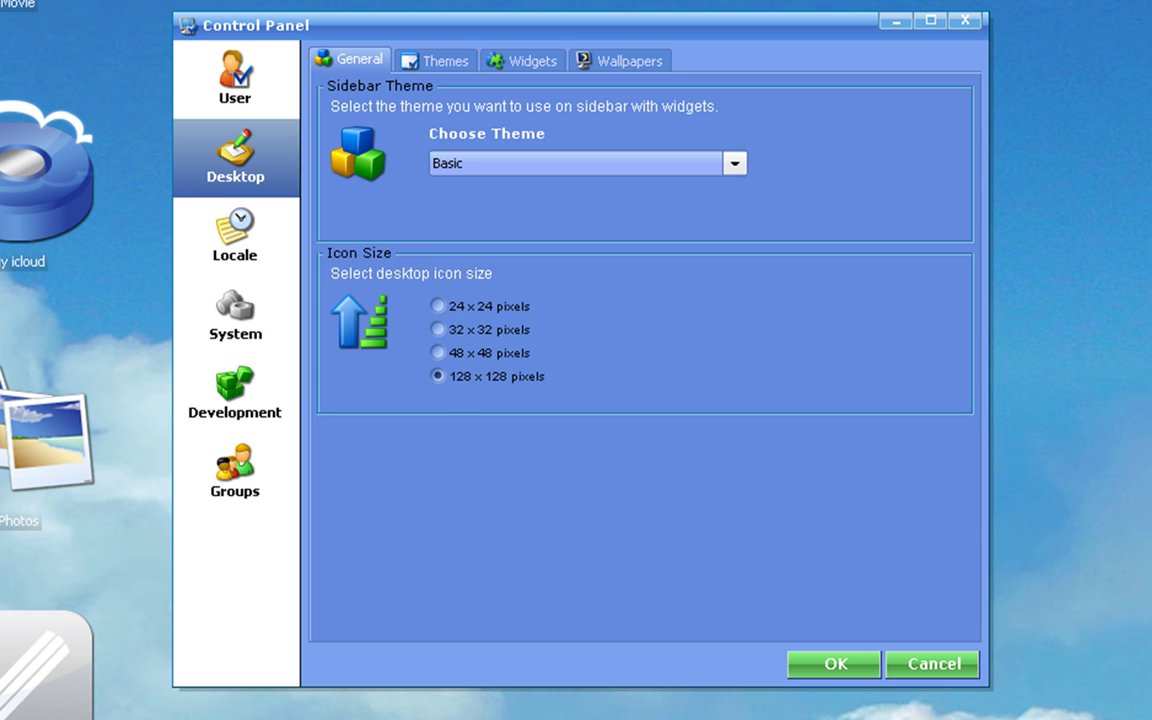
click(437, 352)
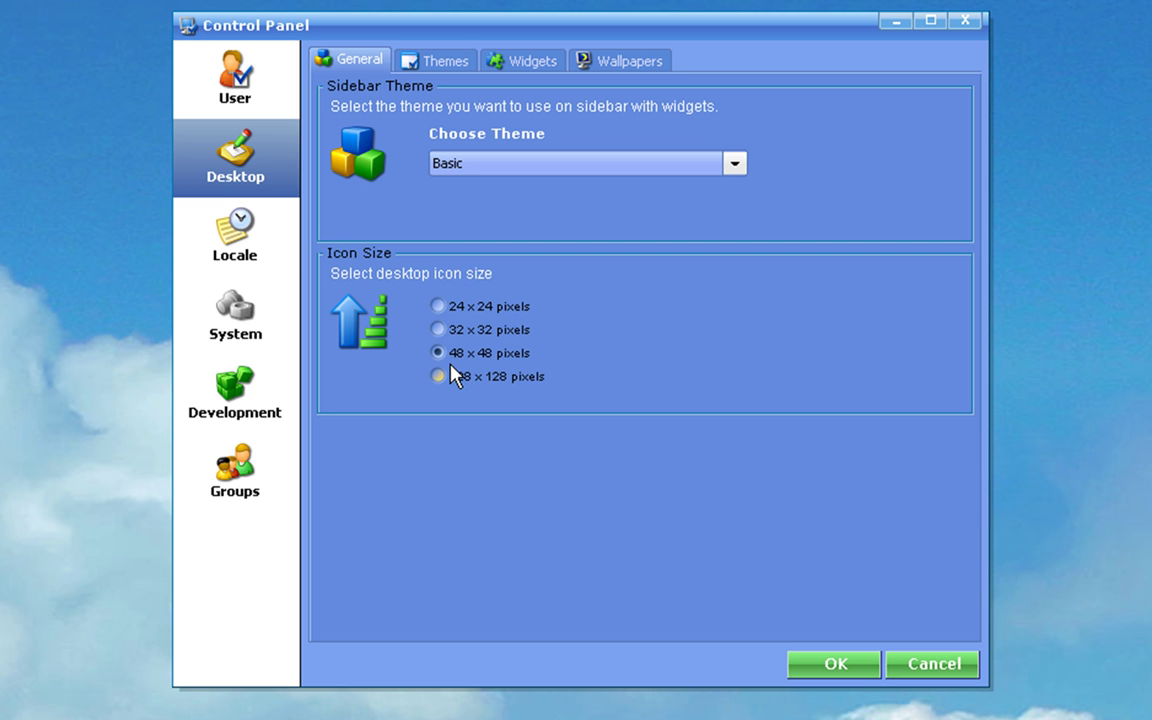
Step: Review Locale and System's Applications list, ending on File Types showing AAC Audio (audio/aac)
click(234, 262)
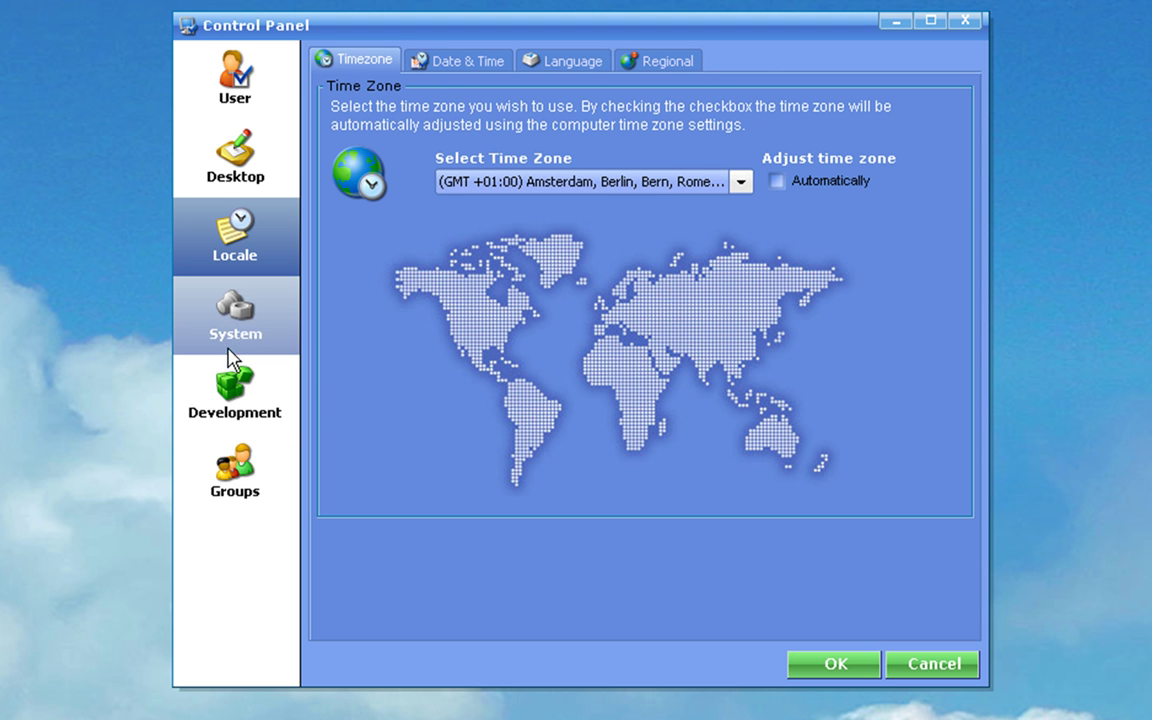
click(247, 318)
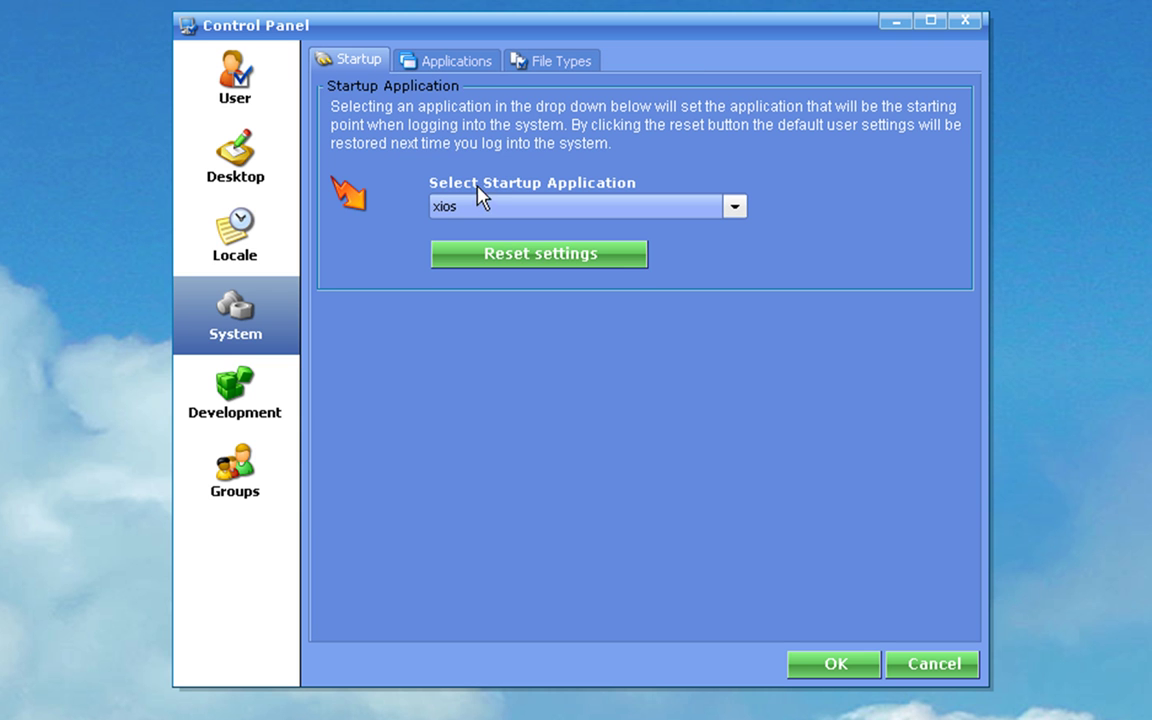
click(458, 62)
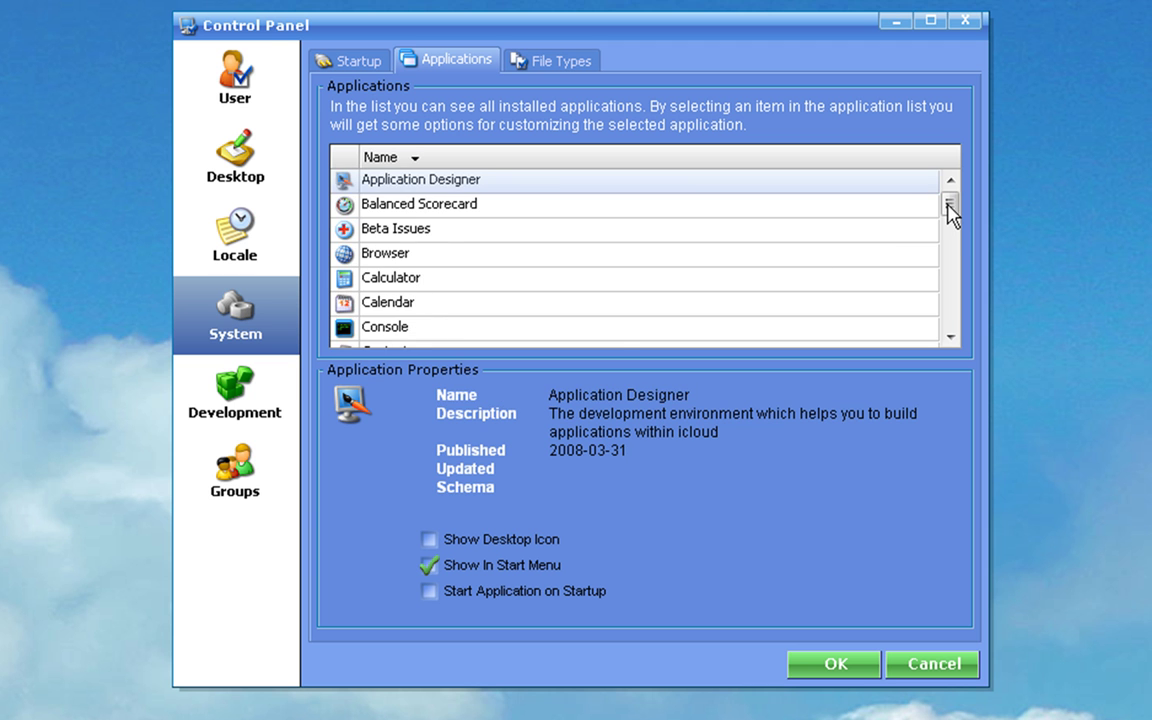
drag(952, 208, 941, 162)
click(546, 66)
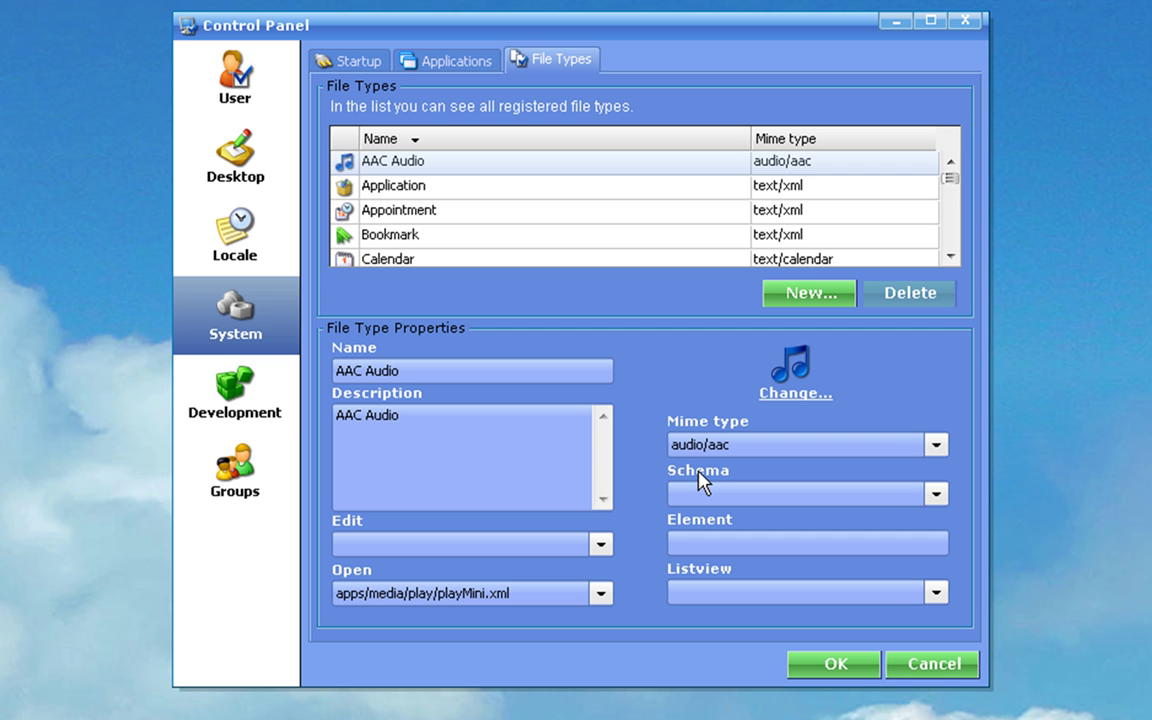
Step: Visit Development's debugging page, then view the empty Joined Groups list
click(236, 389)
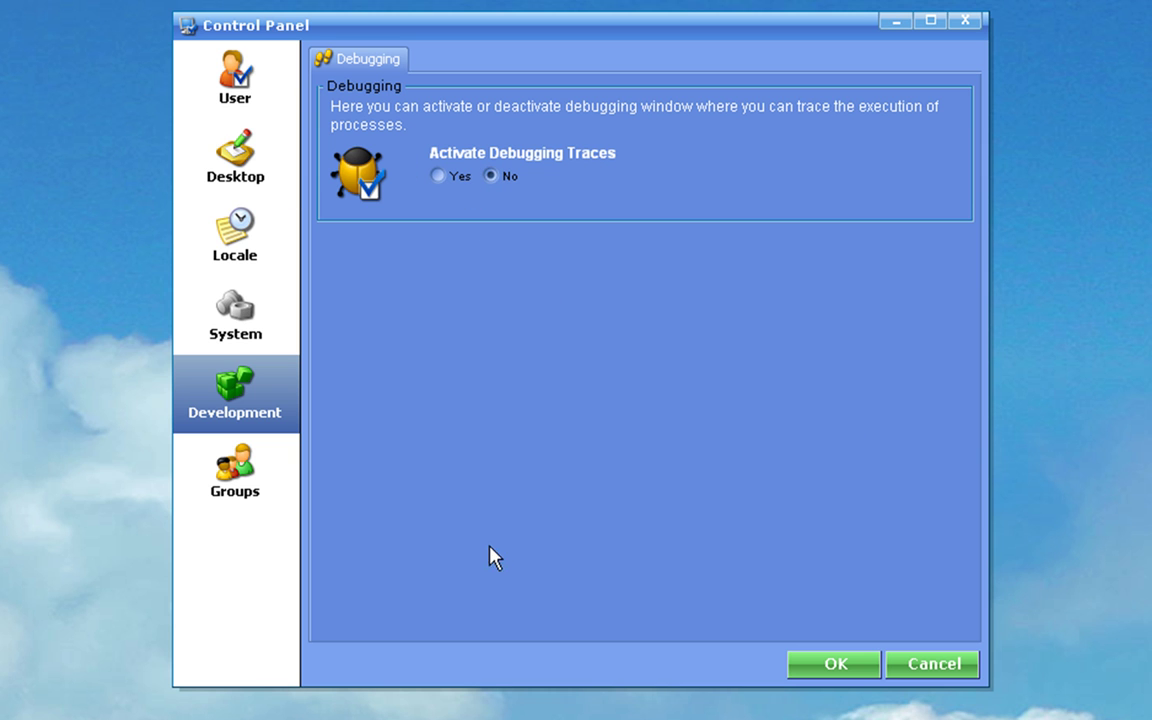
click(240, 490)
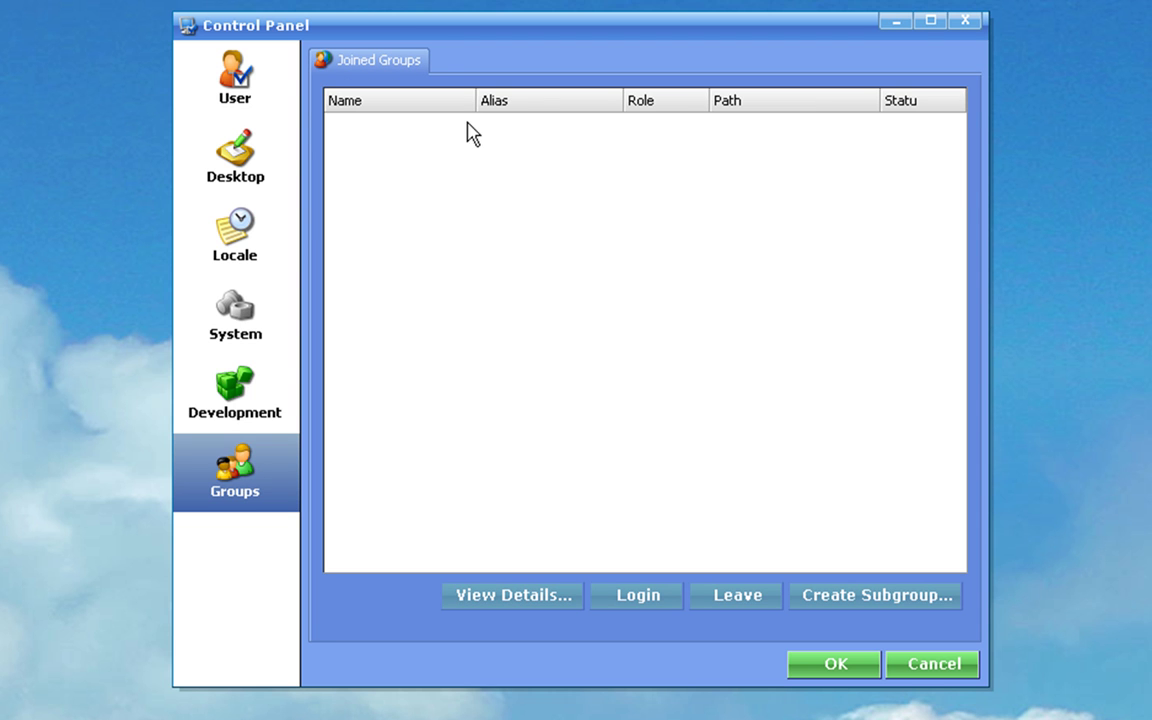